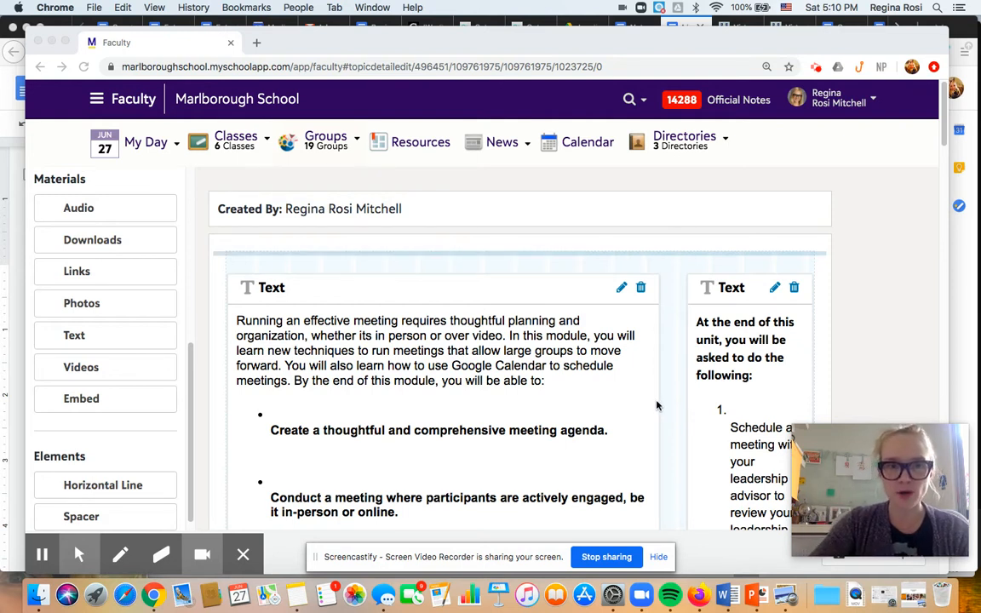
Step: Open Google Calendar in a new browser tab
left_click(256, 44)
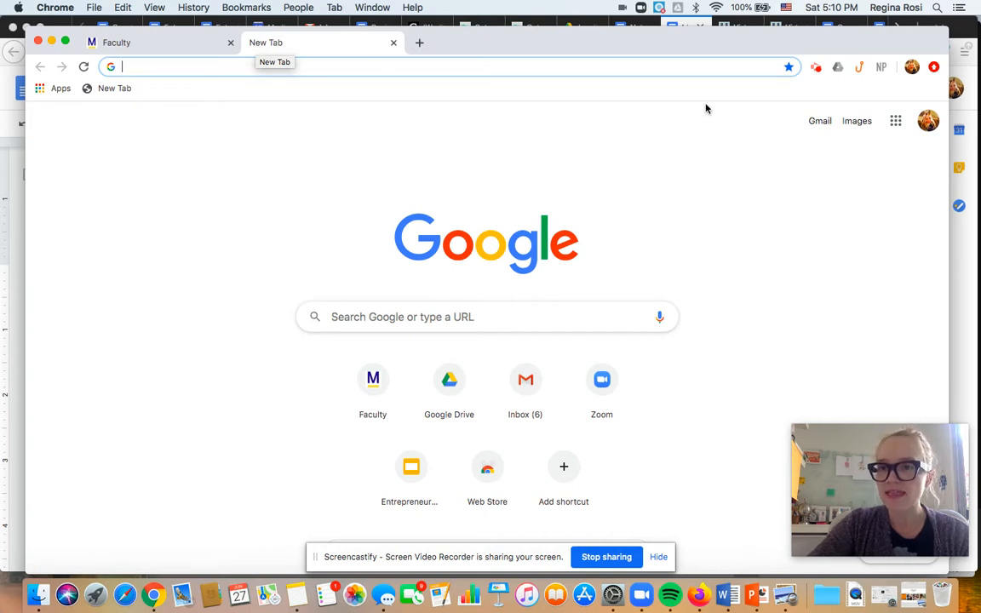
left_click(896, 124)
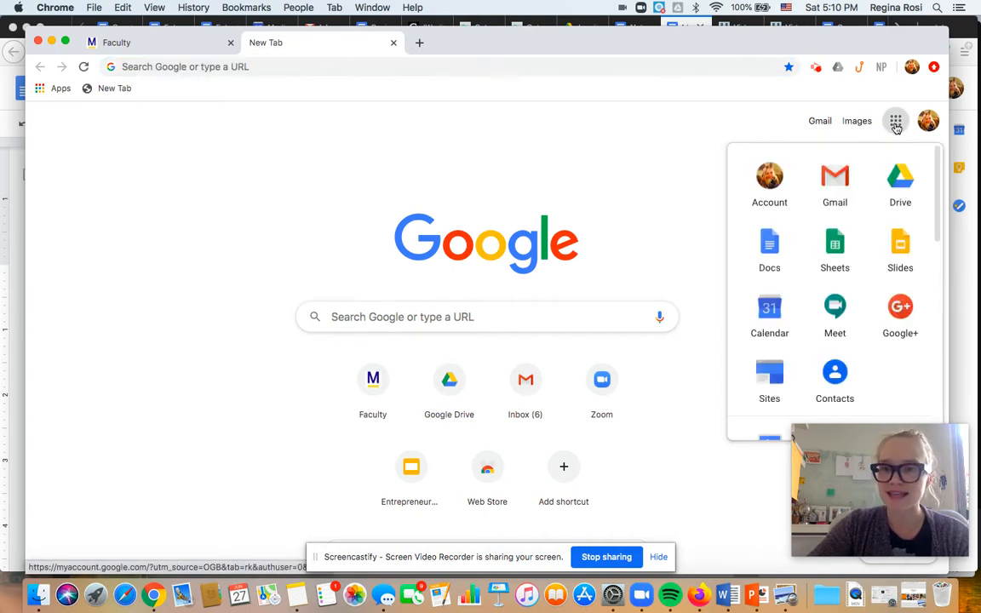
left_click(770, 316)
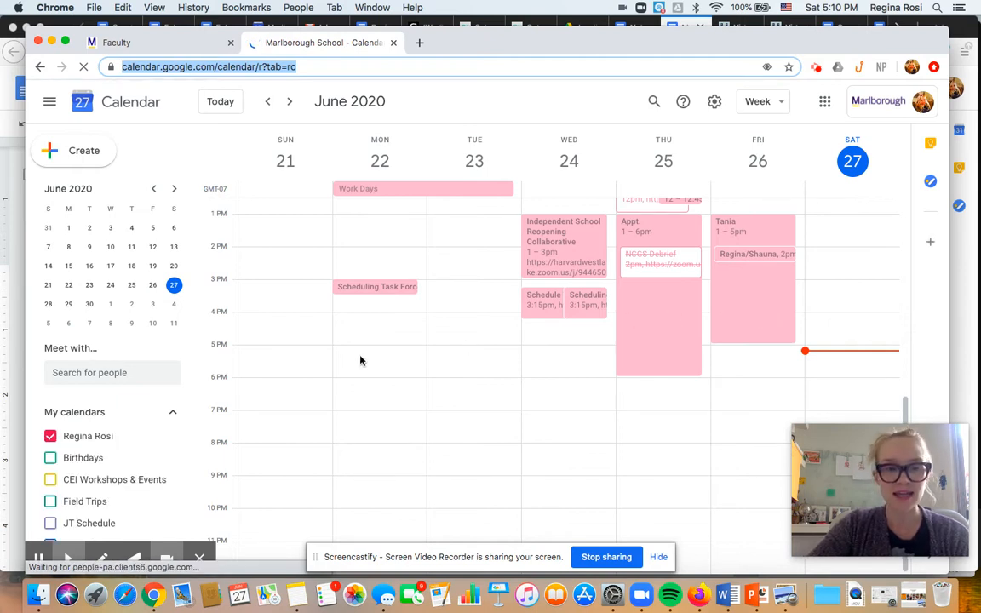
Step: Look through the calendars listed under My calendars and Other calendars
scroll(175, 440, "down", 3)
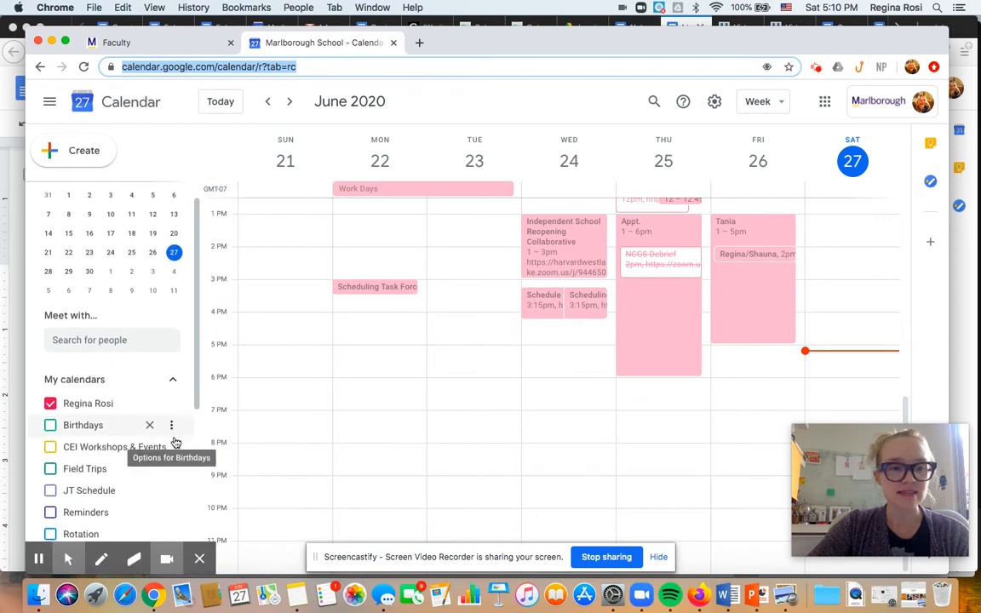
scroll(174, 441, "down", 4)
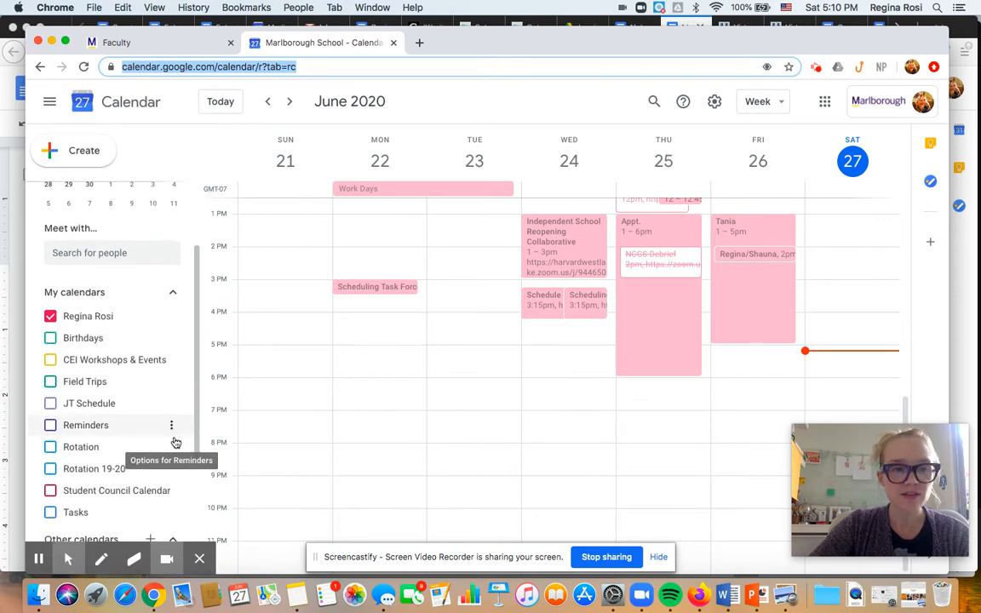
scroll(174, 442, "down", 8)
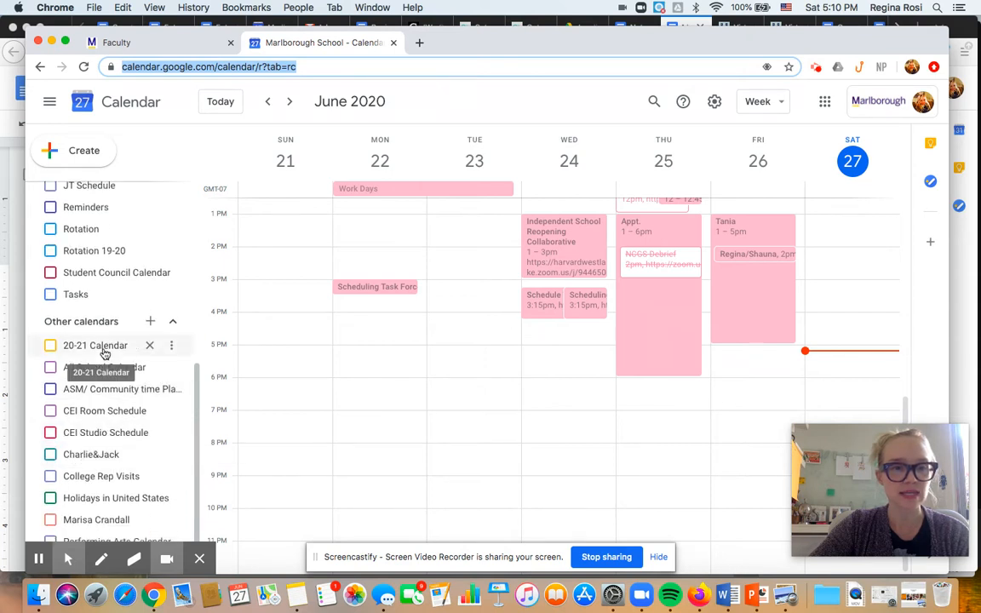
scroll(104, 353, "up", 2)
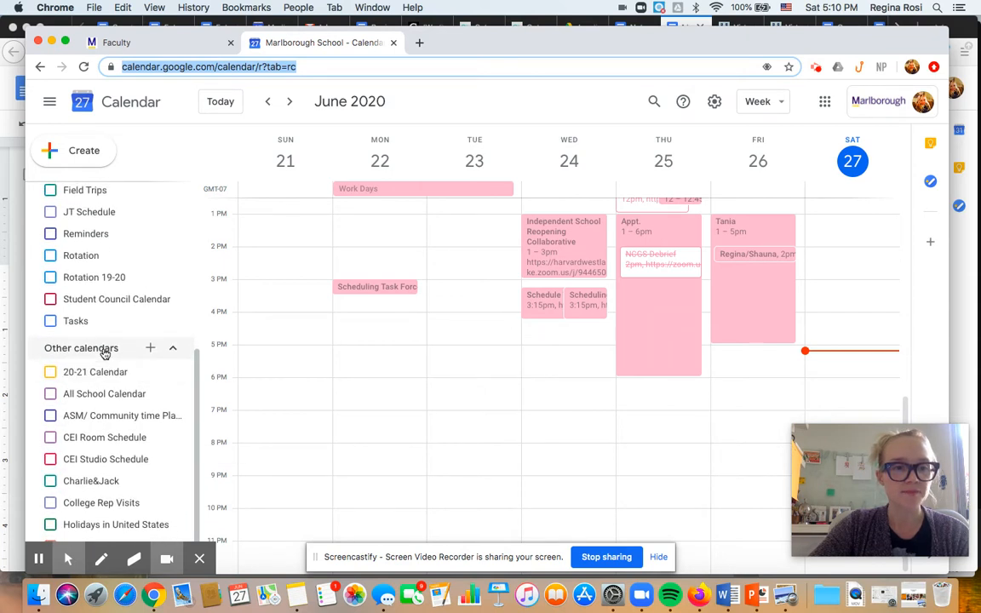
scroll(104, 460, "up", 5)
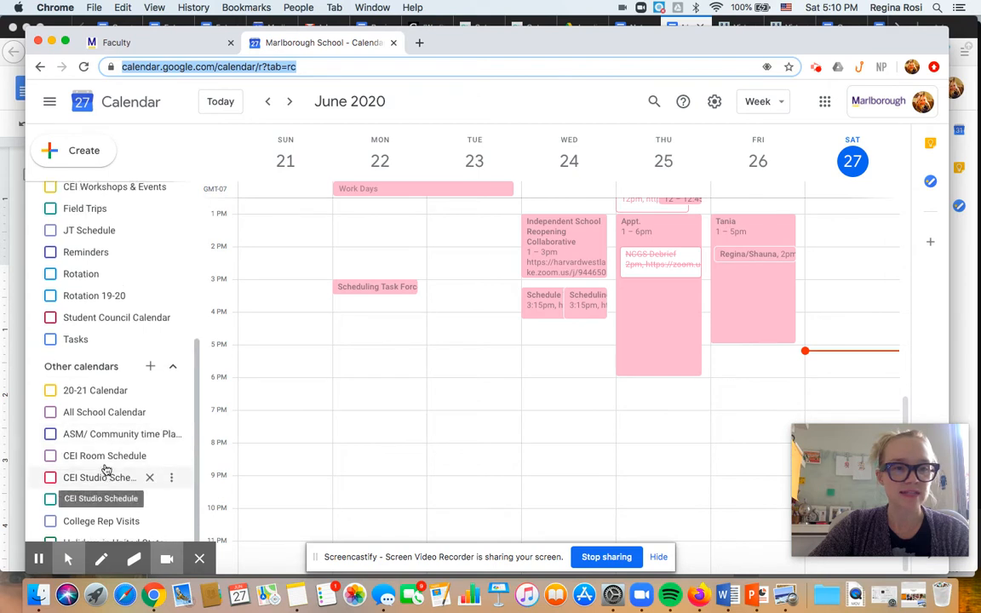
scroll(104, 467, "up", 6)
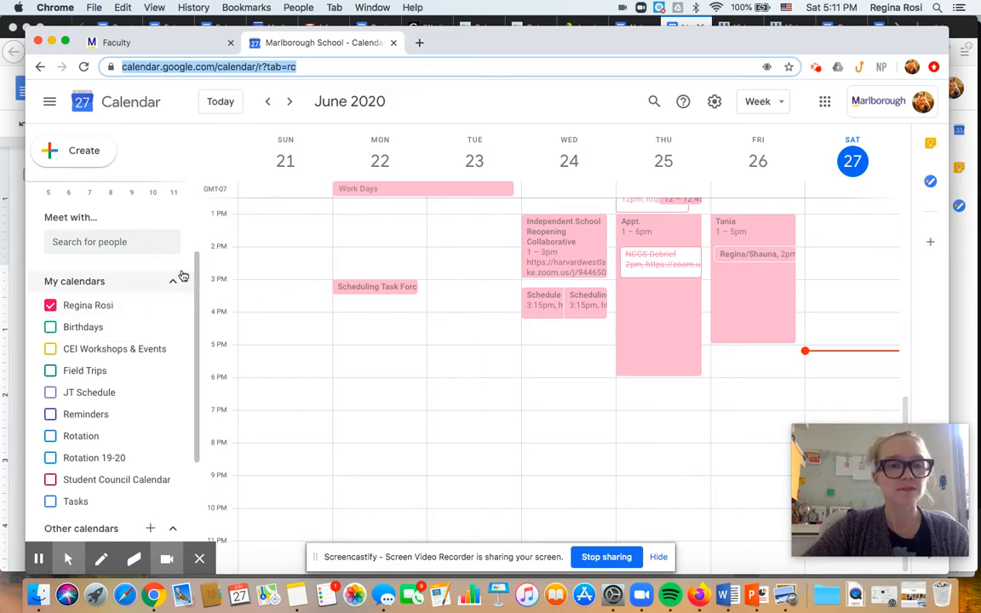
Step: Create a new event titled with the two participants' names followed by ": First Day of School"
left_click(81, 153)
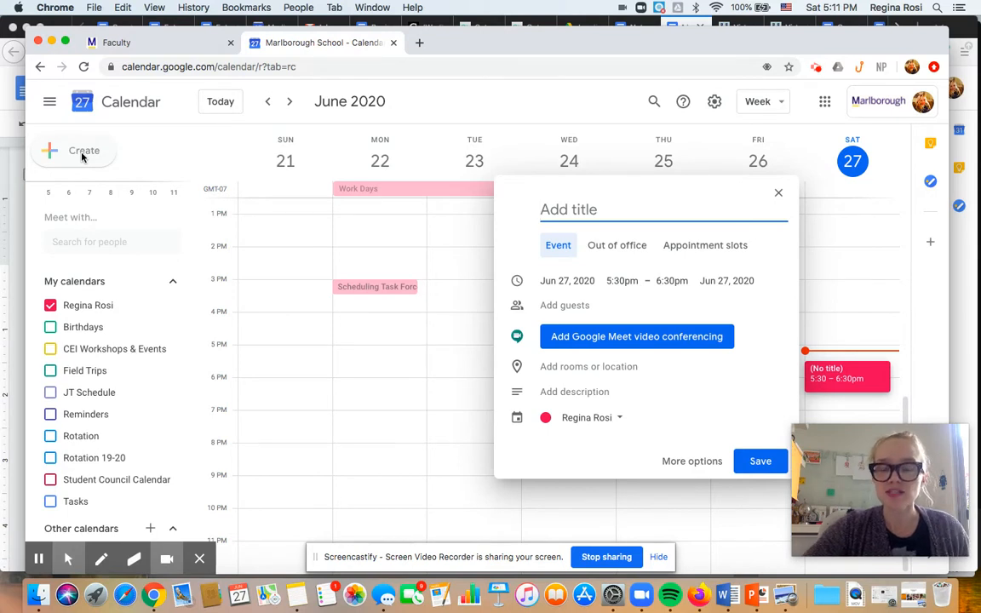
type("Mr. Quimby/")
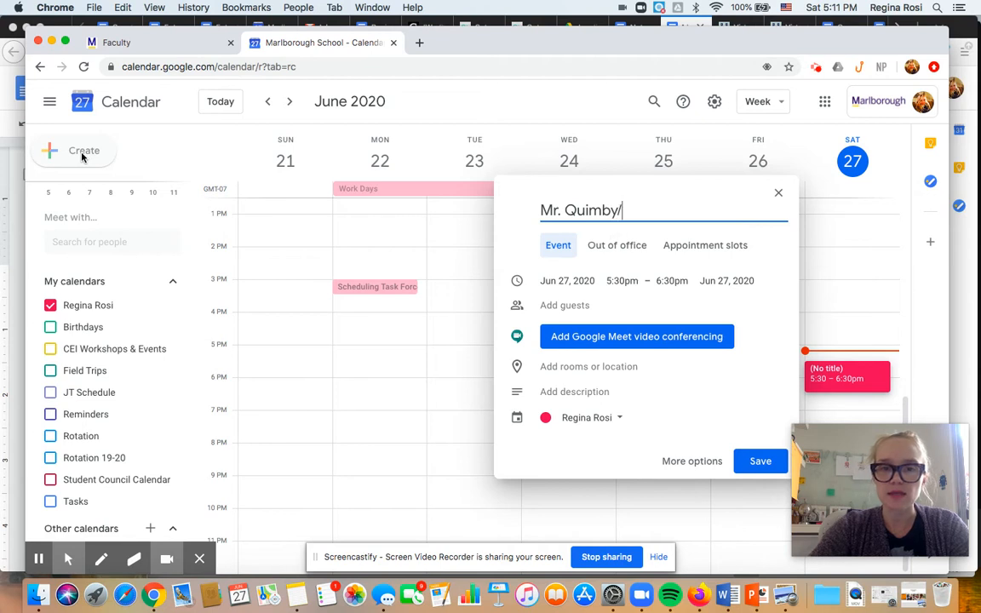
type("Ms. Ro")
key("BackSpace")
type("M")
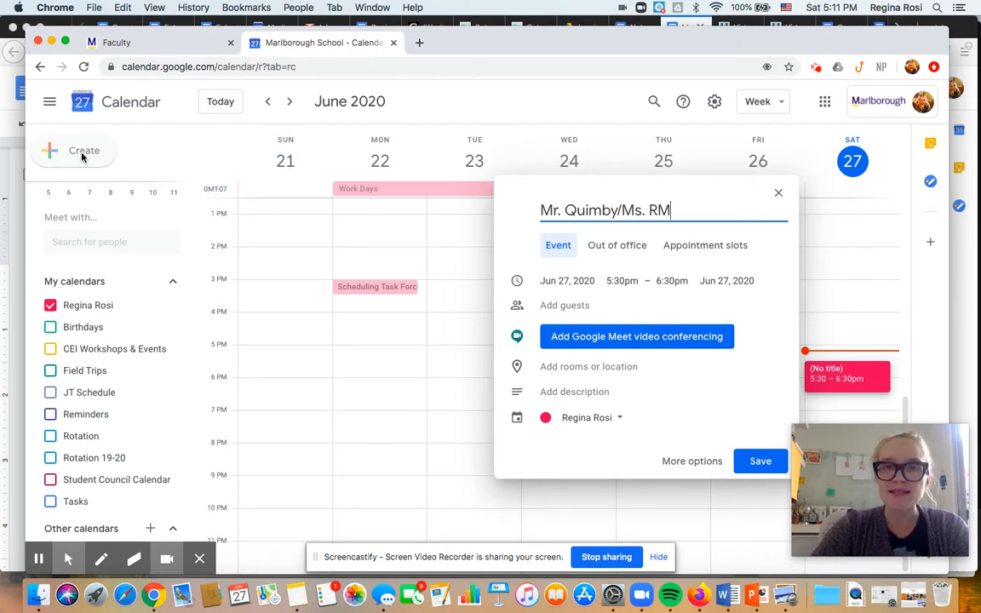
type(":")
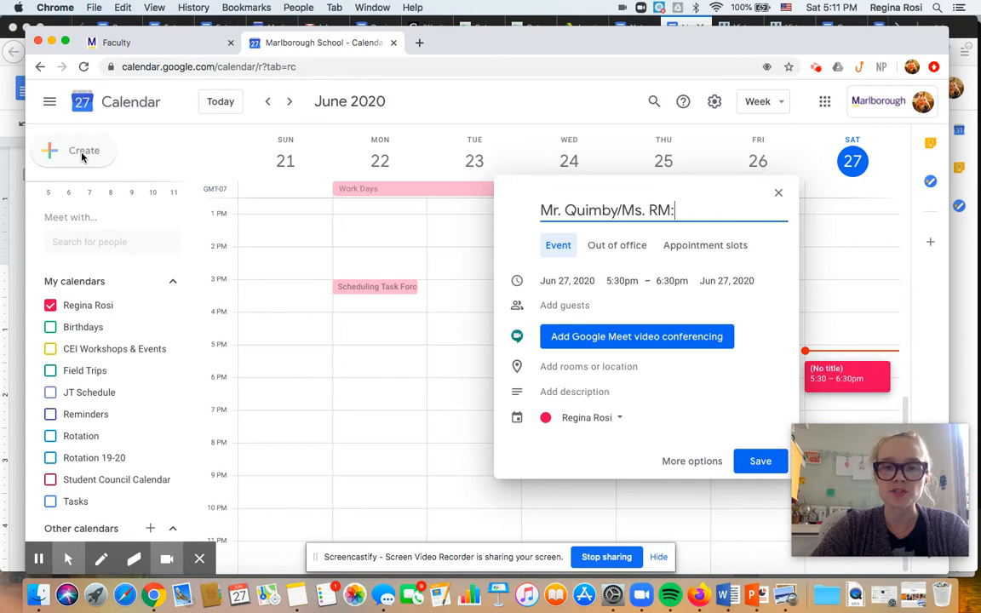
type(" First ")
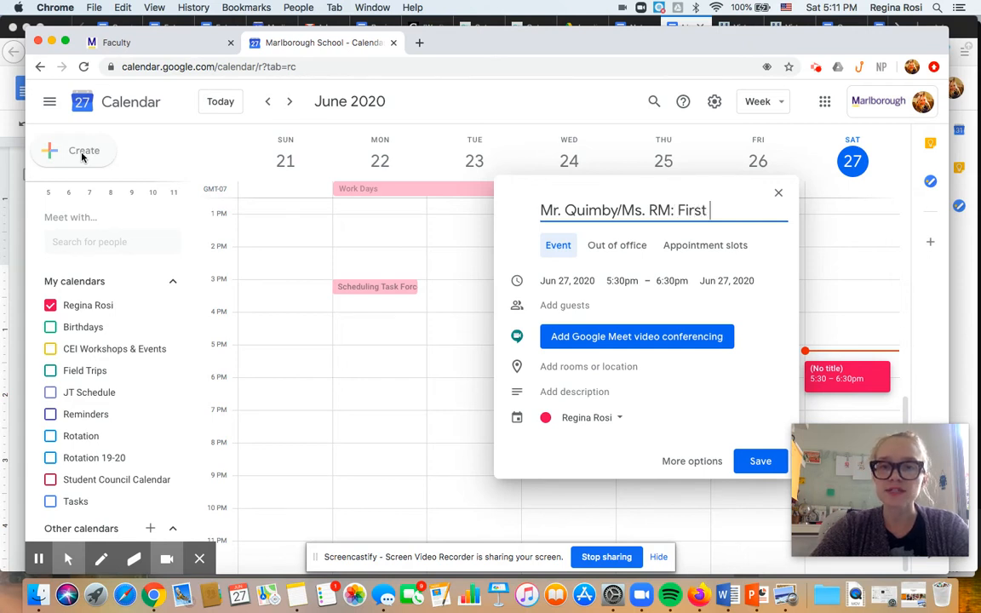
type("Day of School")
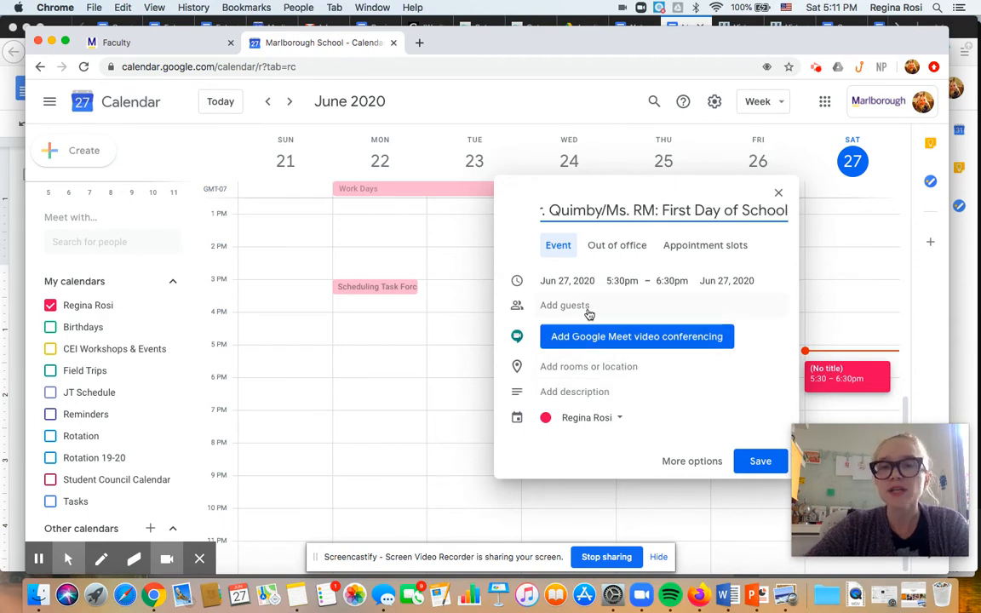
Step: Set the event date to June 30, 2020 and review that week's schedule
left_click(577, 281)
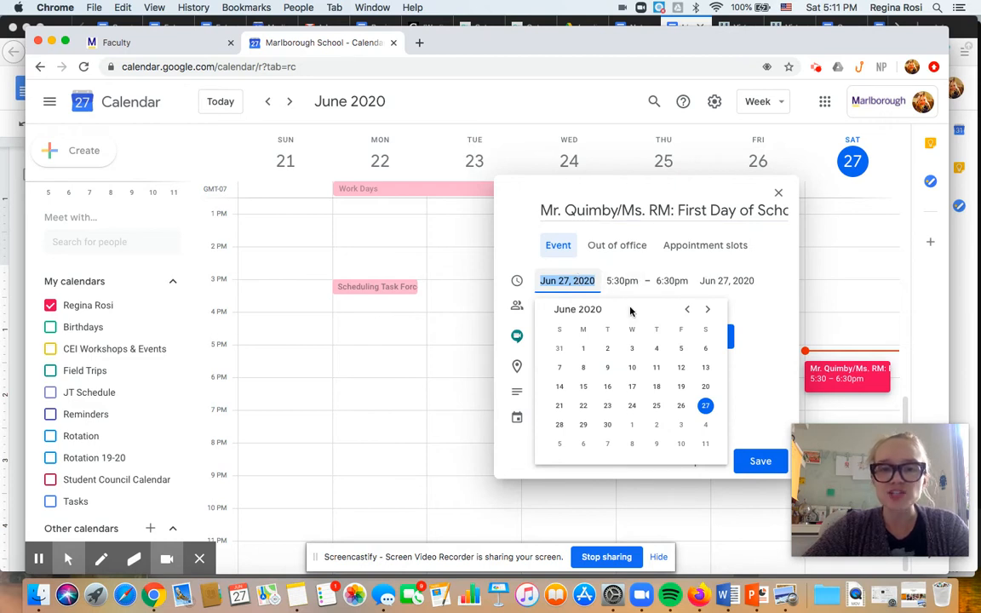
left_click(609, 431)
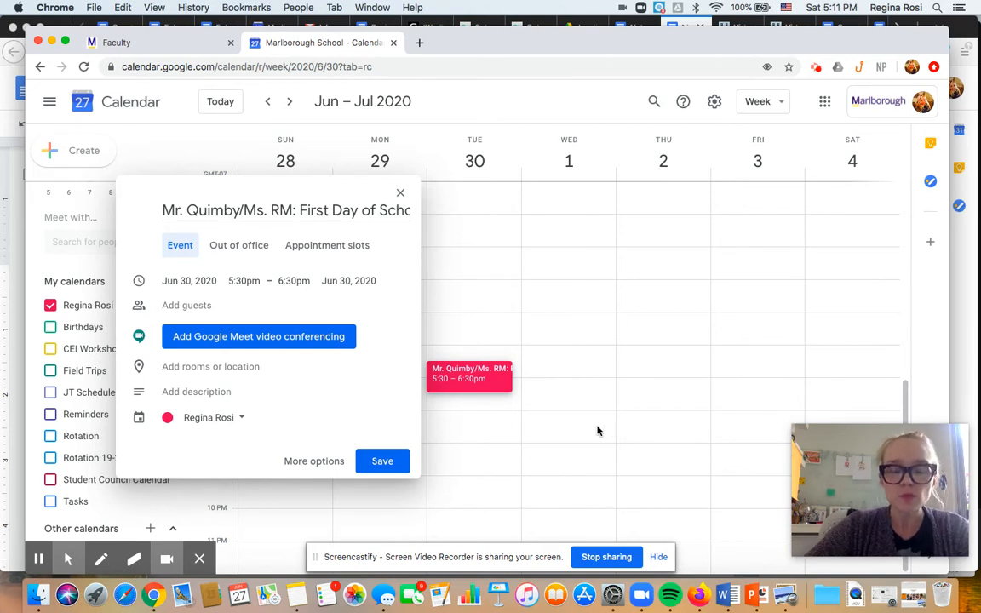
scroll(486, 341, "up", 2)
scroll(485, 341, "up", 5)
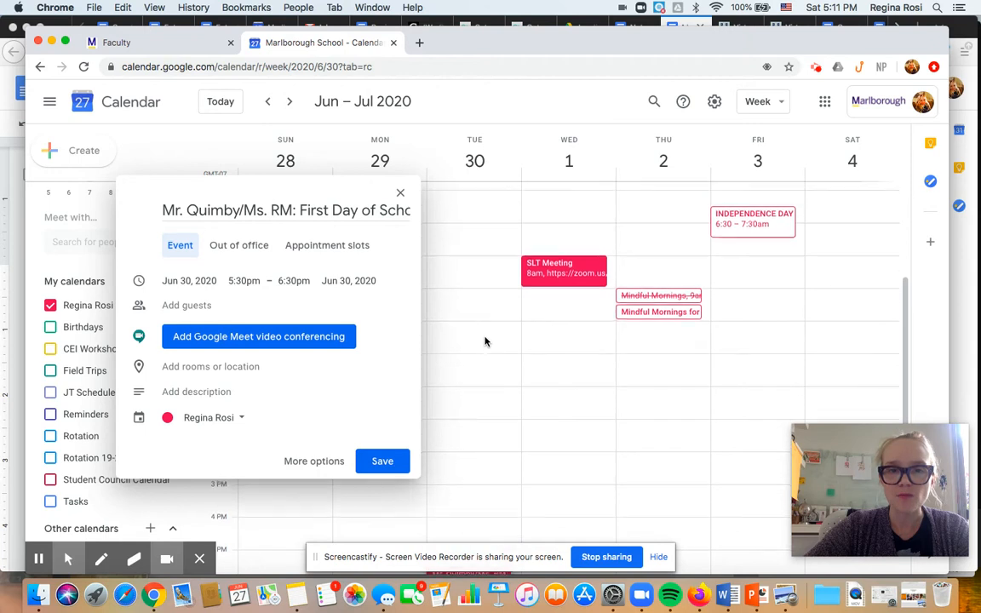
scroll(485, 342, "down", 5)
scroll(485, 342, "up", 4)
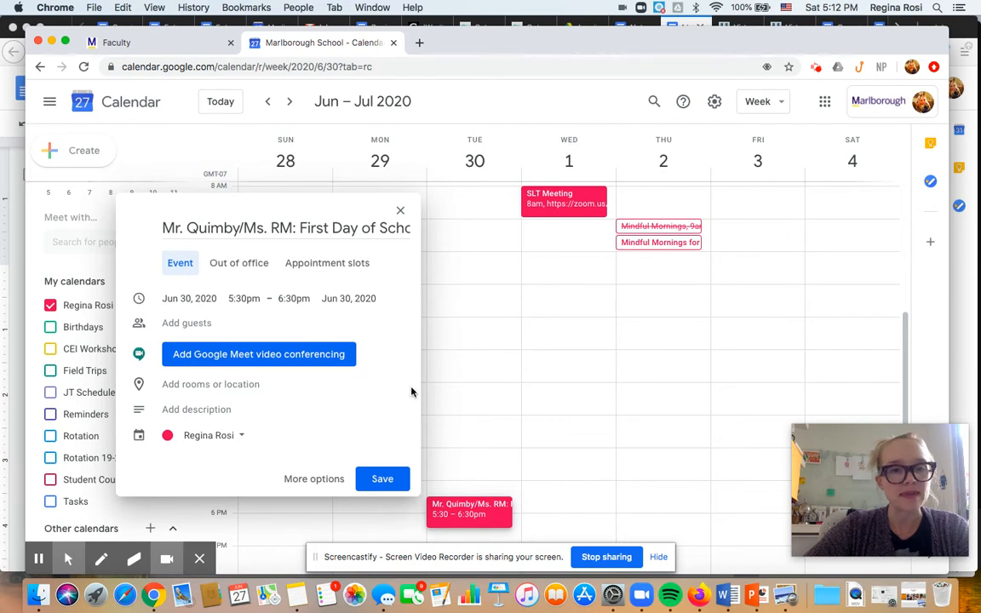
Step: Add the colleague's school account as a guest and open the event's full editing options
left_click(230, 324)
type("brett")
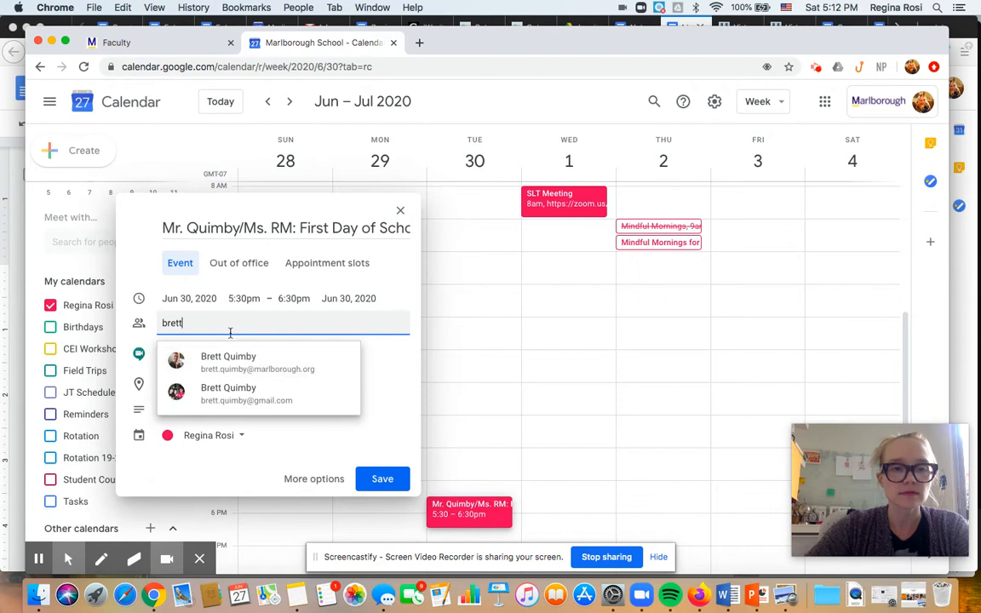
left_click(228, 364)
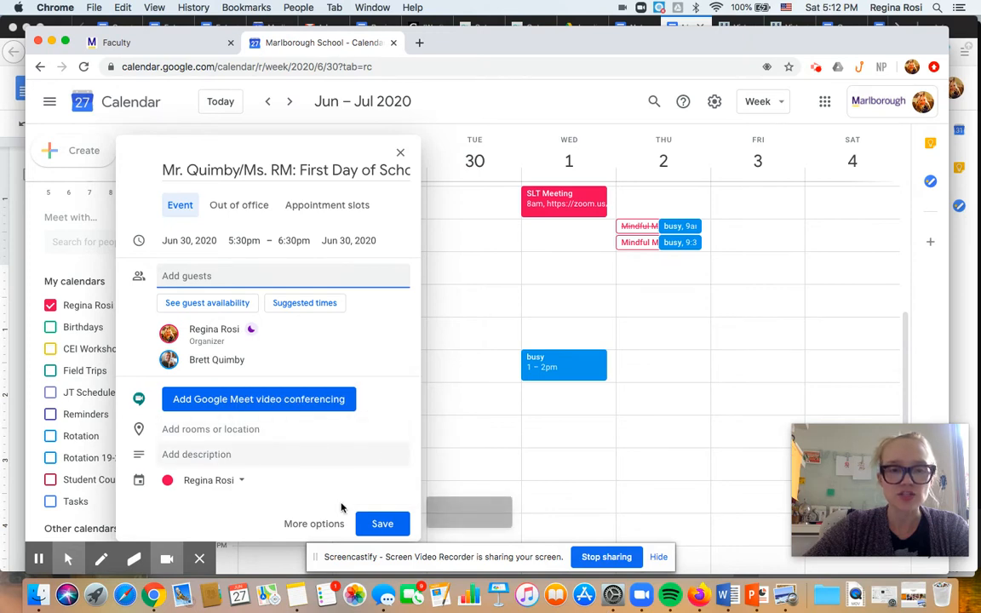
left_click(324, 525)
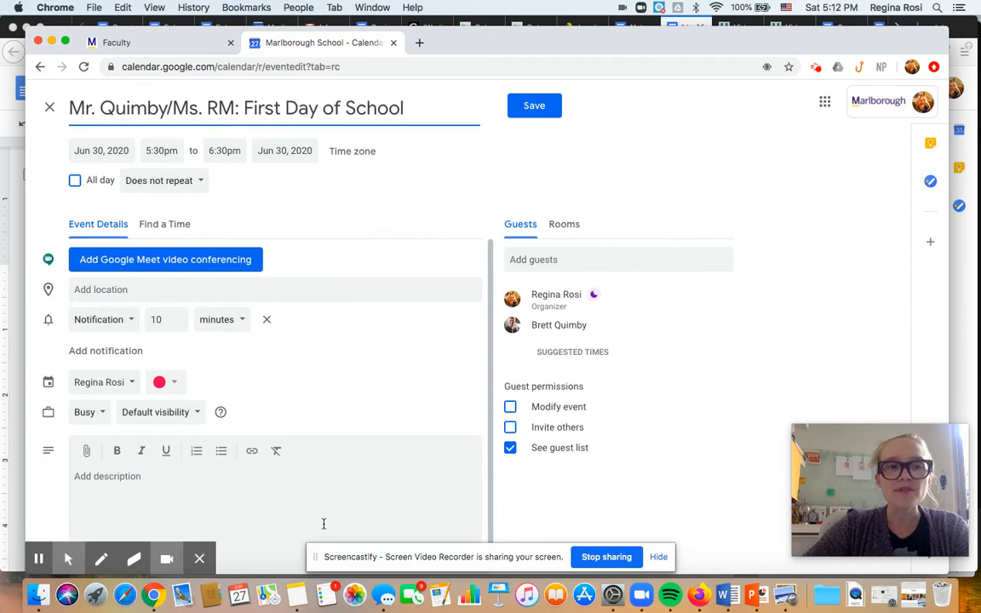
Step: Compare the organizer's and the guest's availability throughout Tuesday, June 30, 2020
left_click(178, 230)
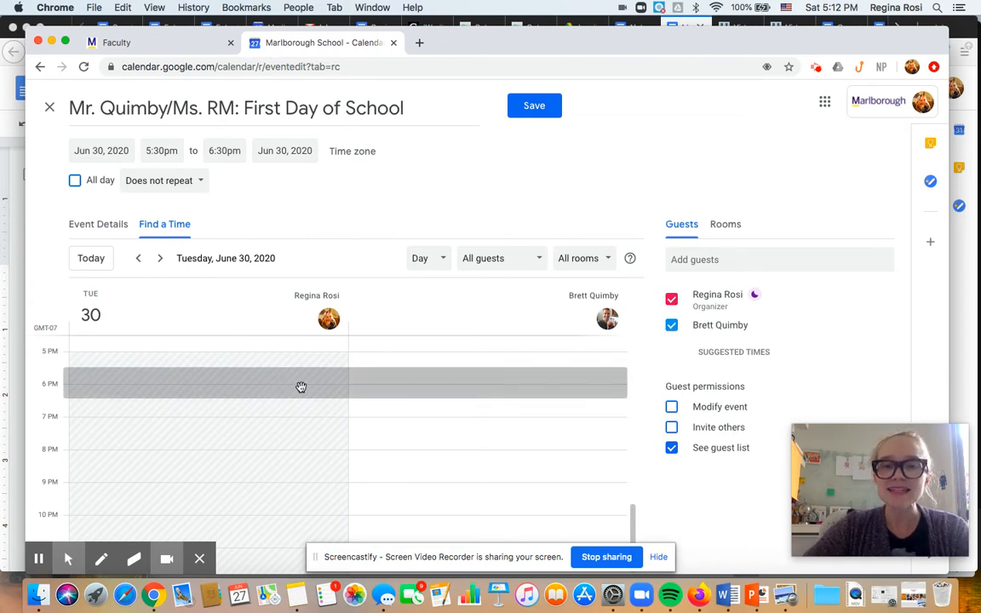
scroll(300, 389, "up", 5)
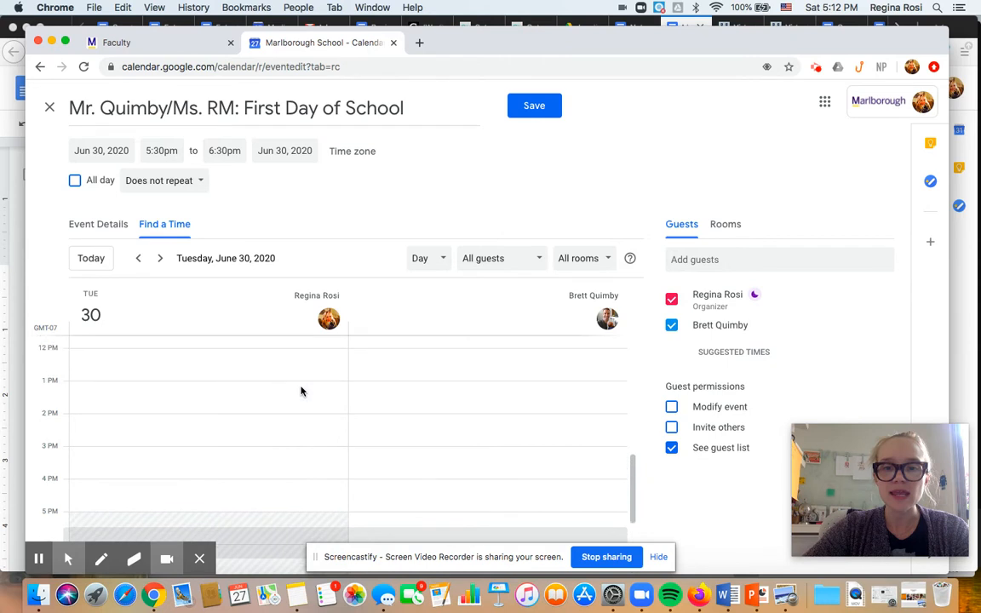
scroll(301, 391, "up", 6)
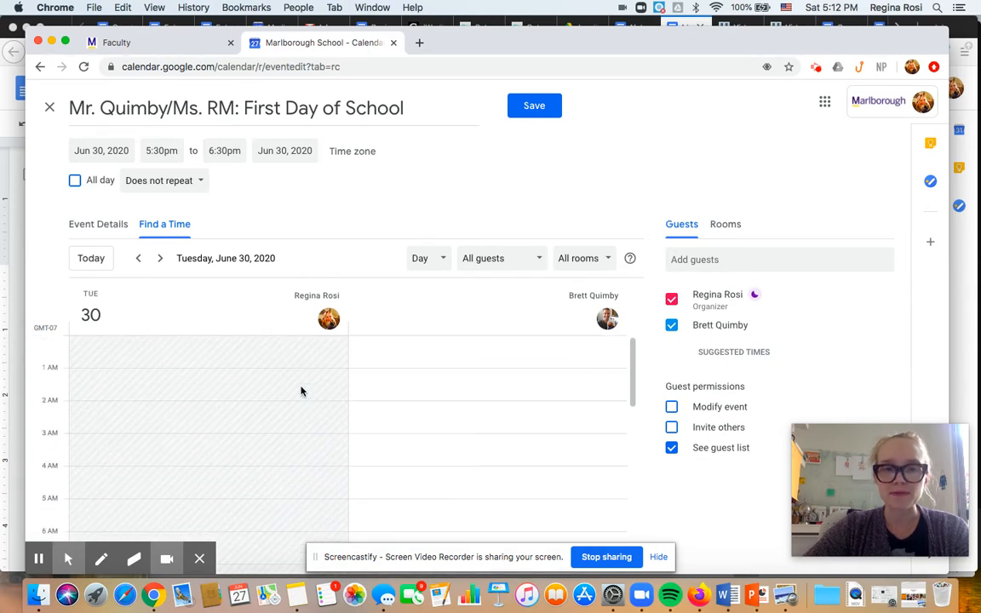
scroll(301, 391, "down", 10)
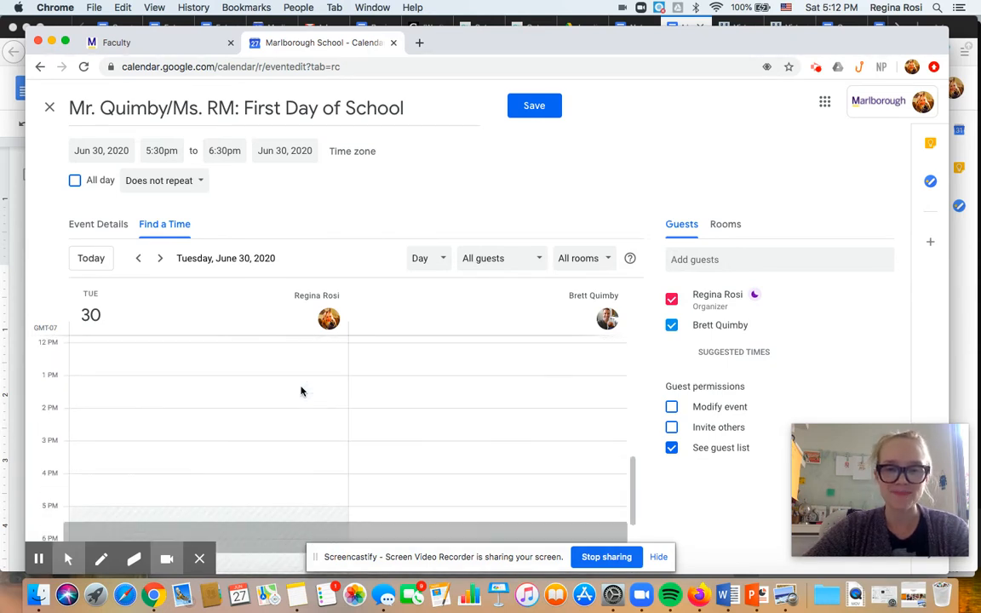
scroll(301, 391, "up", 4)
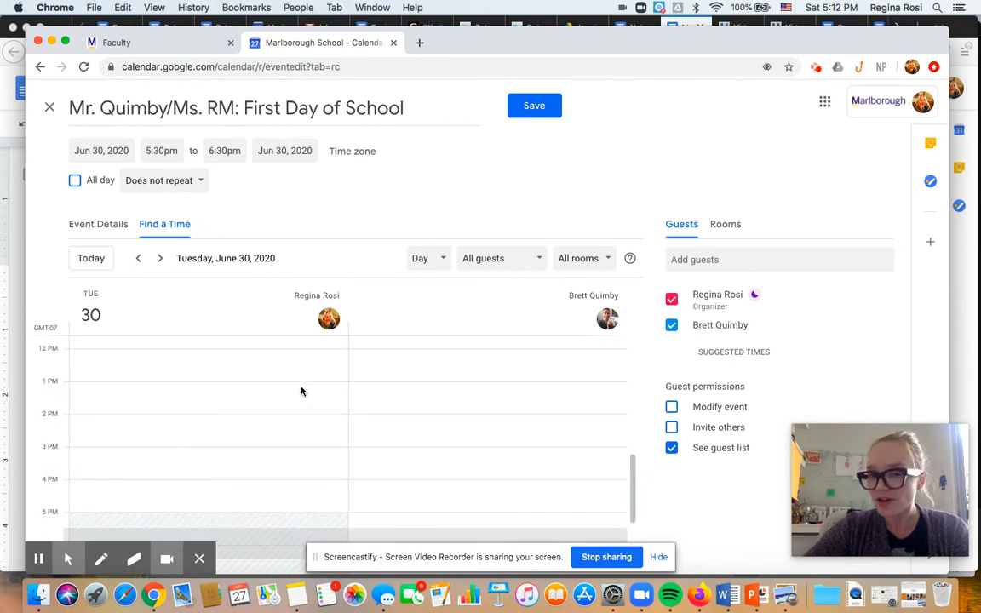
scroll(301, 391, "up", 5)
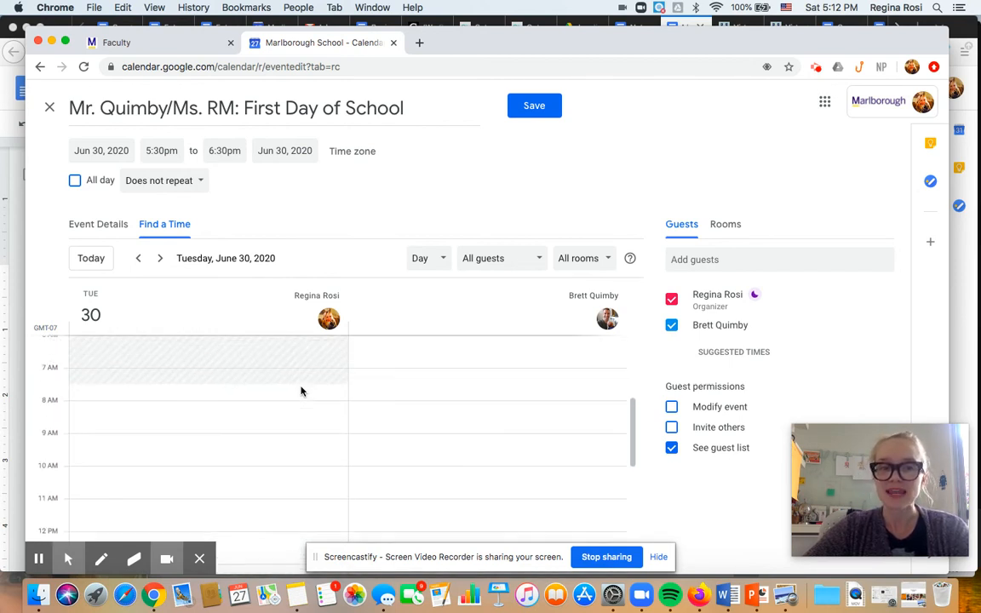
scroll(301, 391, "up", 3)
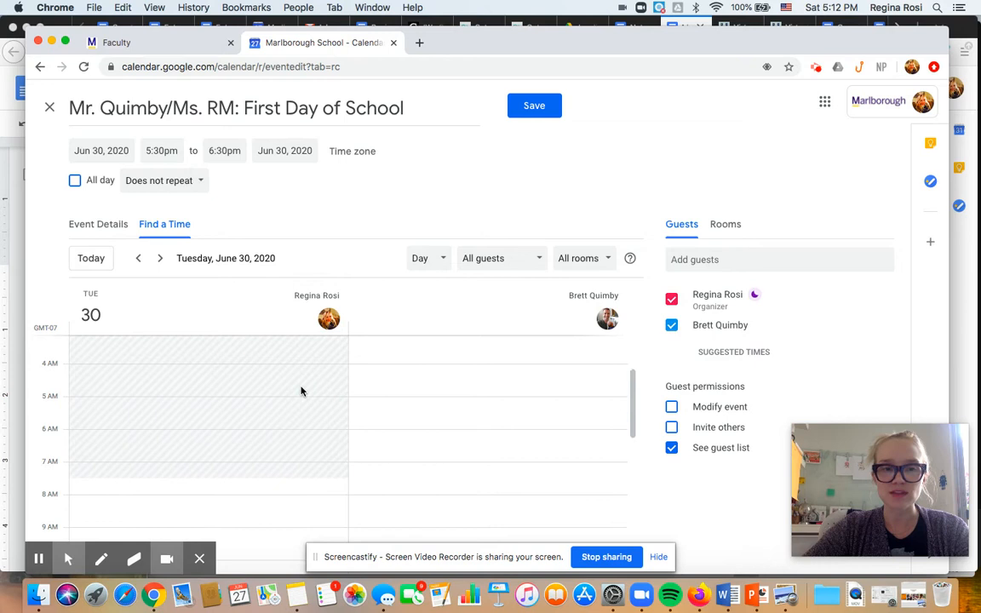
Step: Check both attendees' availability on Wednesday, July 1, 2020, and return to the event details
left_click(162, 259)
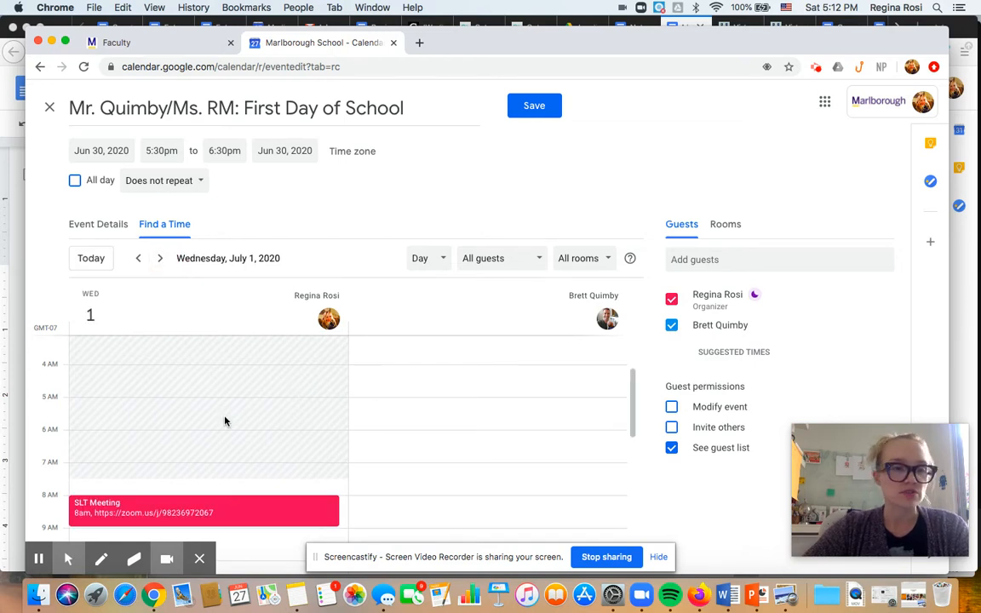
scroll(225, 421, "down", 4)
scroll(225, 421, "up", 1)
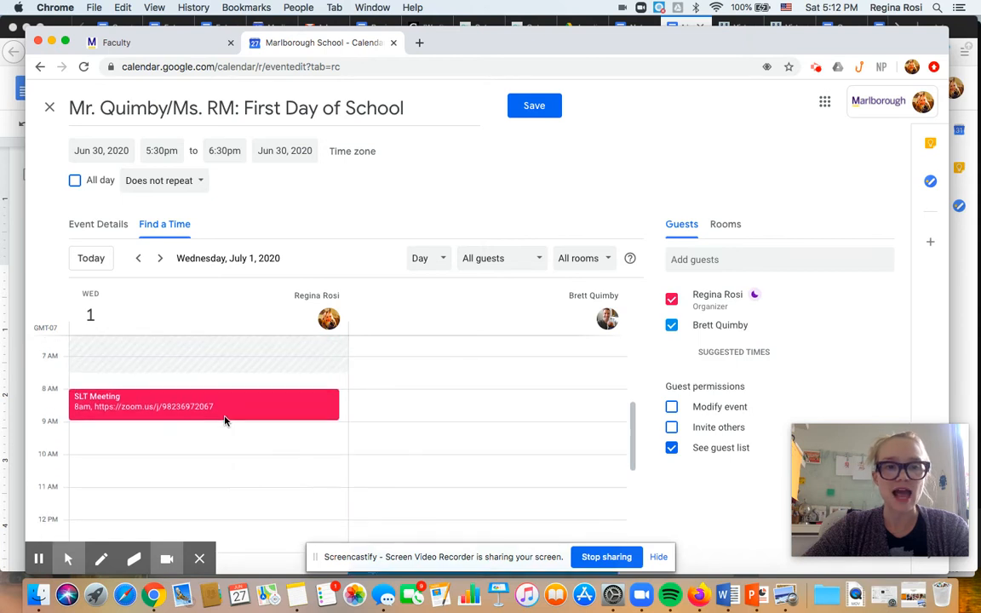
mouse_move(225, 421)
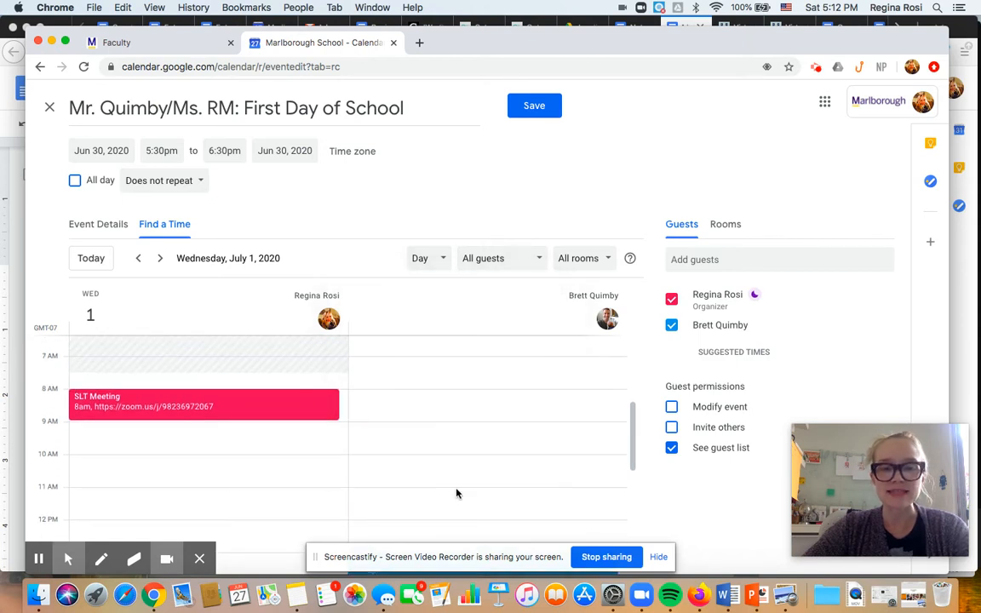
scroll(452, 499, "down", 3)
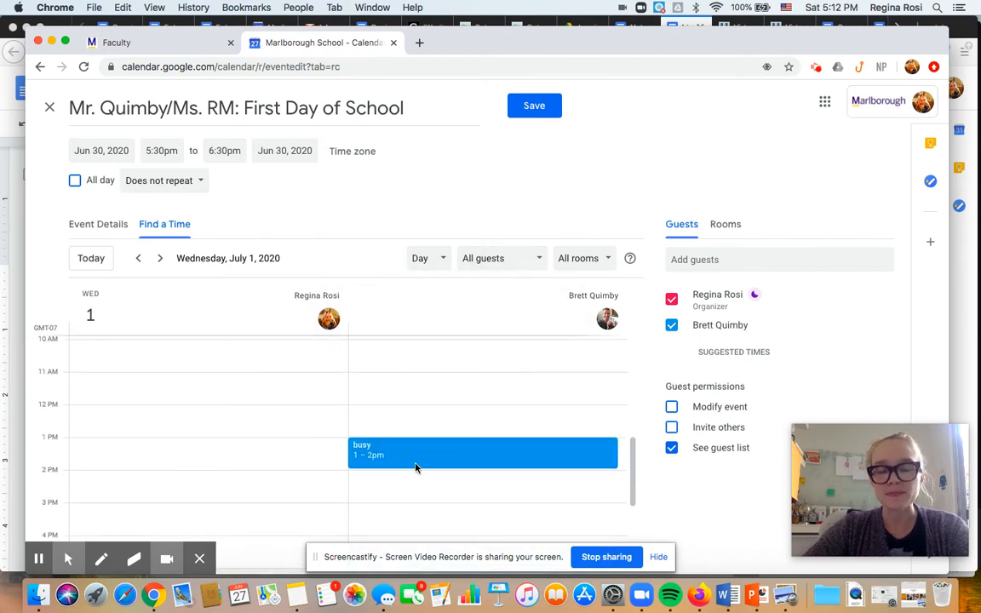
mouse_move(414, 461)
scroll(414, 461, "down", 2)
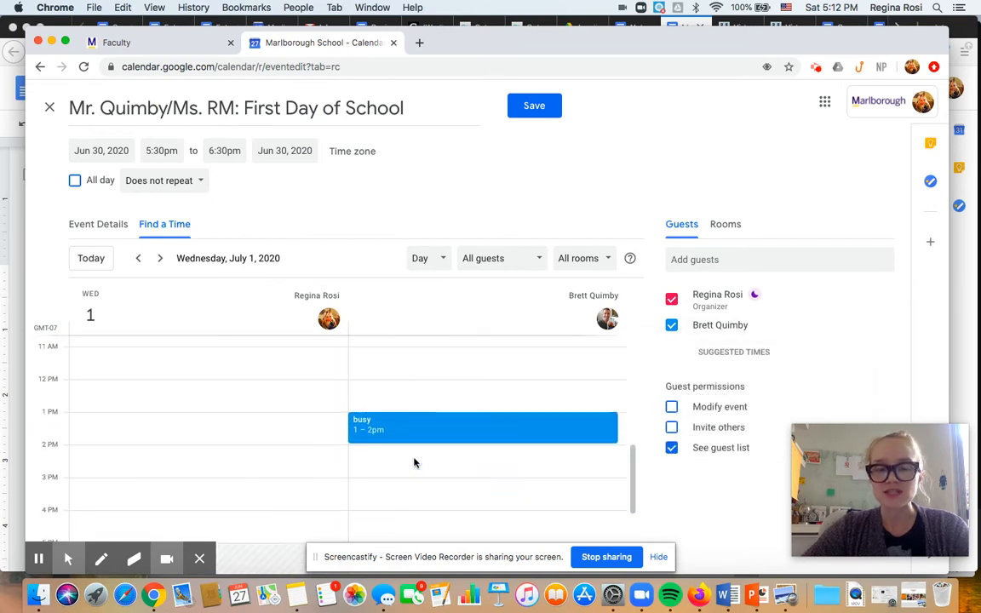
left_click(120, 226)
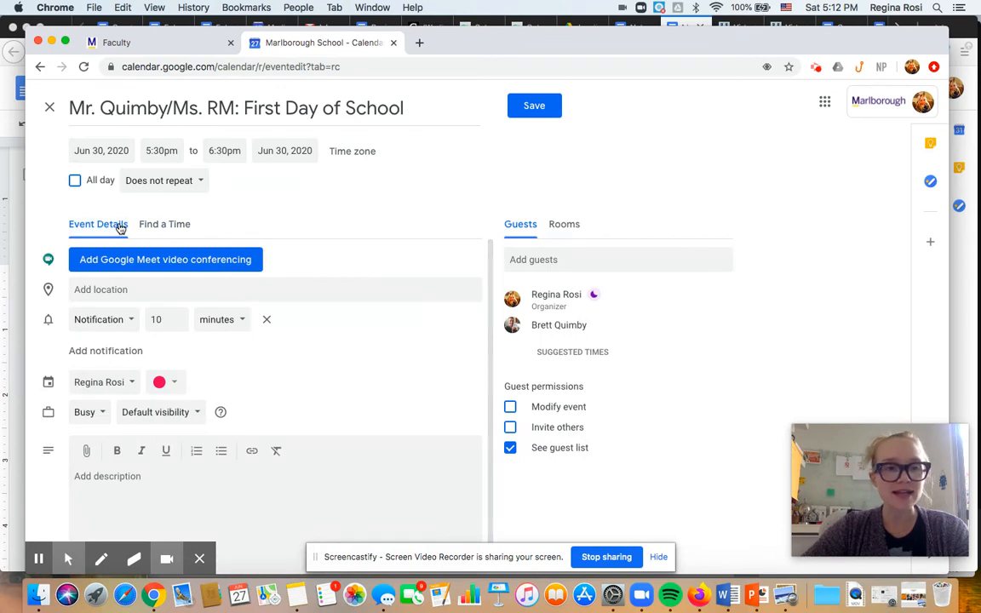
Step: Set the event's date to June 29, 2020 and its start time to 12:00pm
left_click(100, 150)
left_click(118, 294)
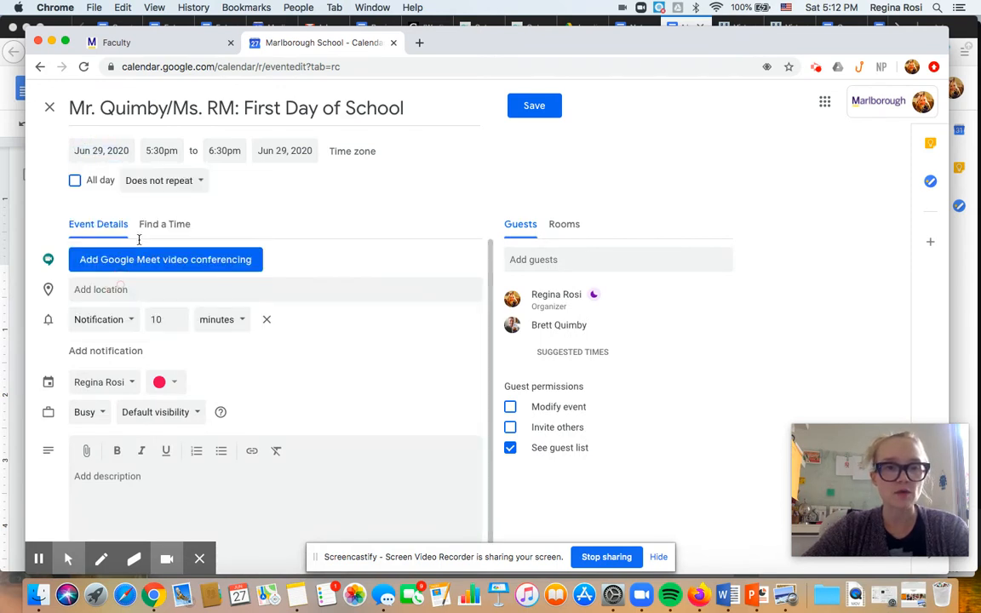
left_click(155, 151)
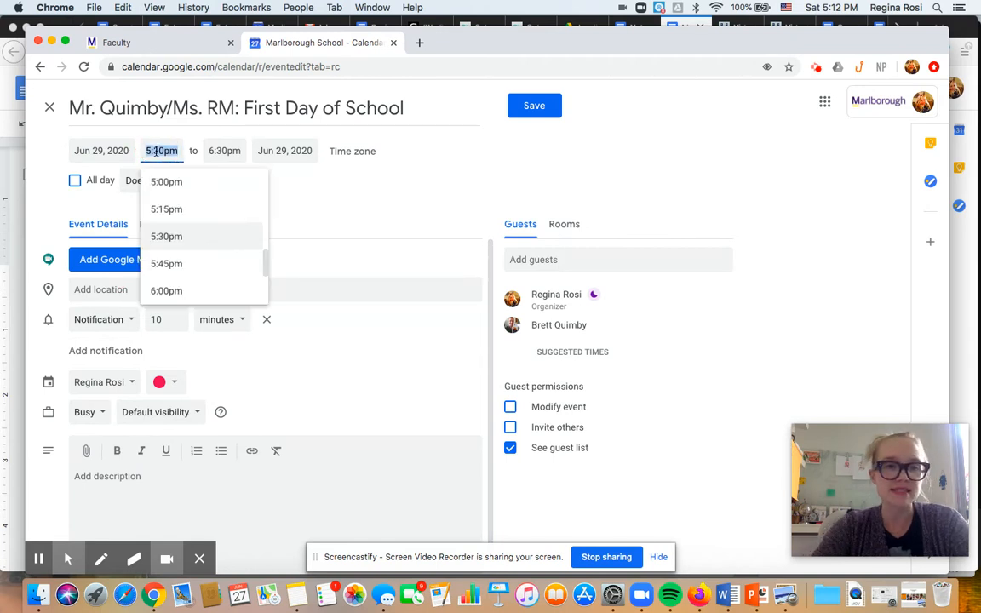
type("12:00")
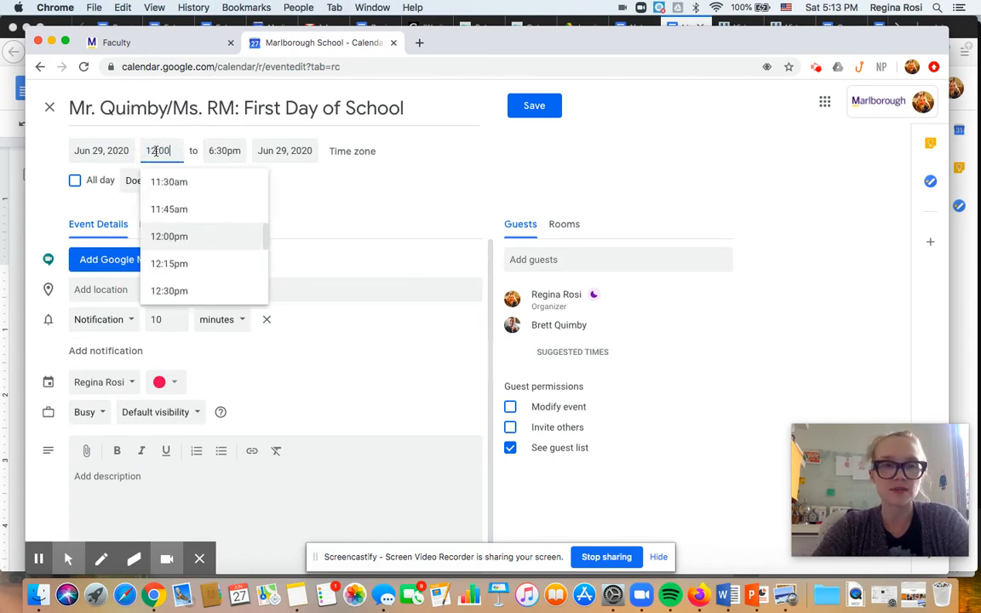
type("pm")
key("Tab")
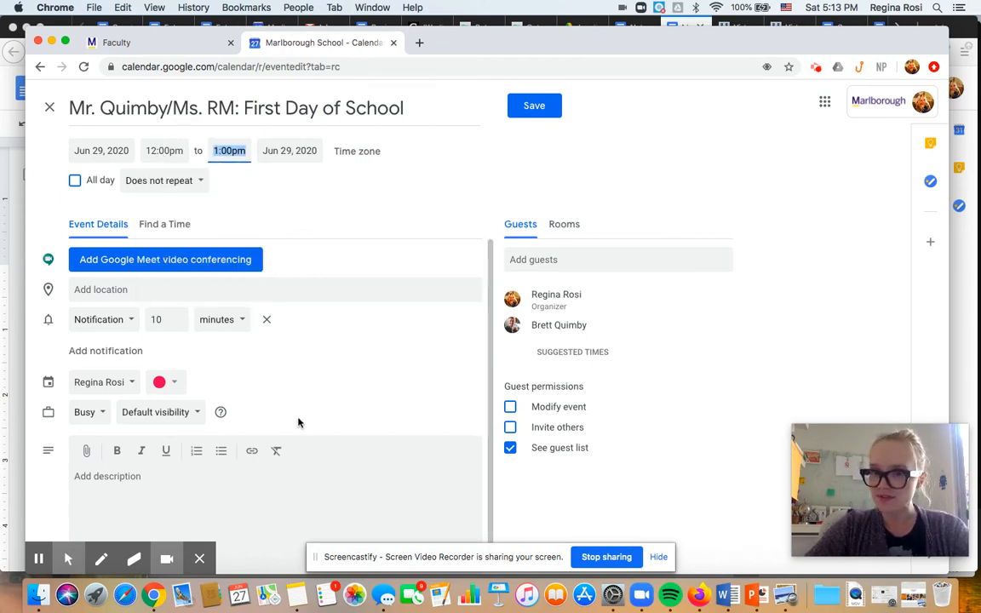
Step: Add Google Meet video conferencing to the event
left_click(156, 289)
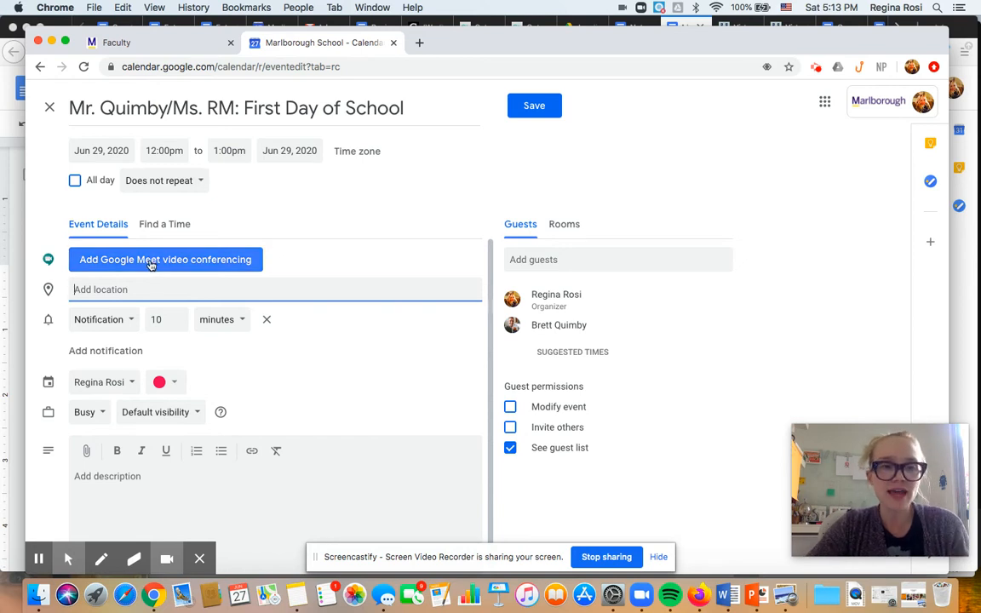
left_click(150, 265)
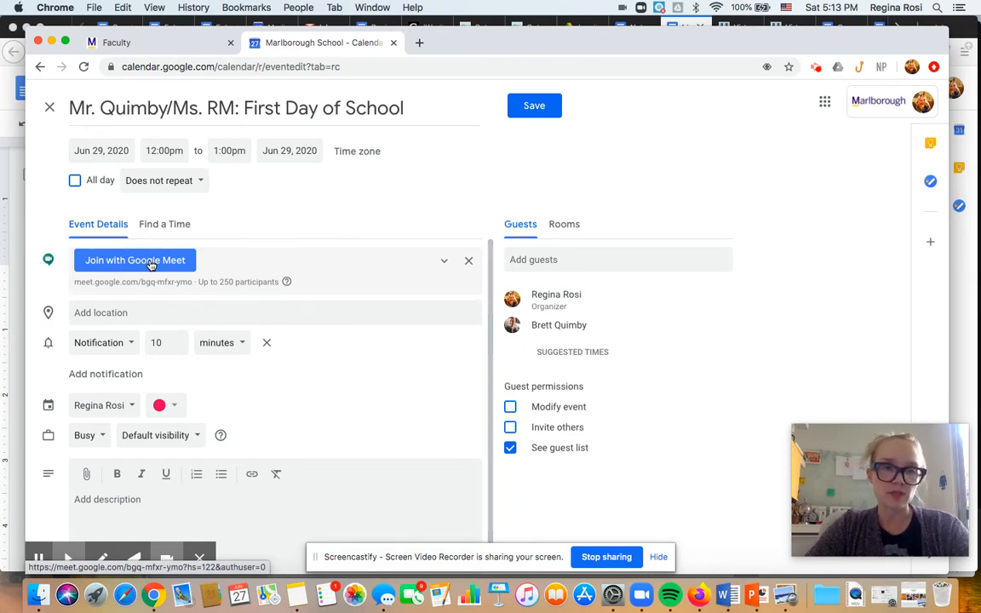
Step: Enter the description "Let's get together to discuss the plans for the first day of school. Please review the document I shared on June 27."
scroll(150, 264, "down", 2)
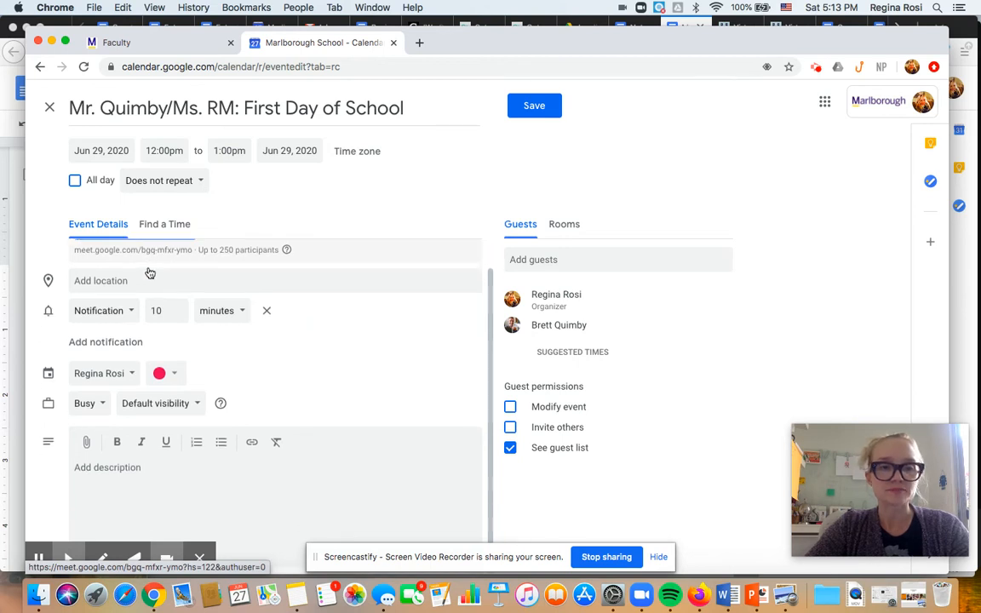
left_click(124, 481)
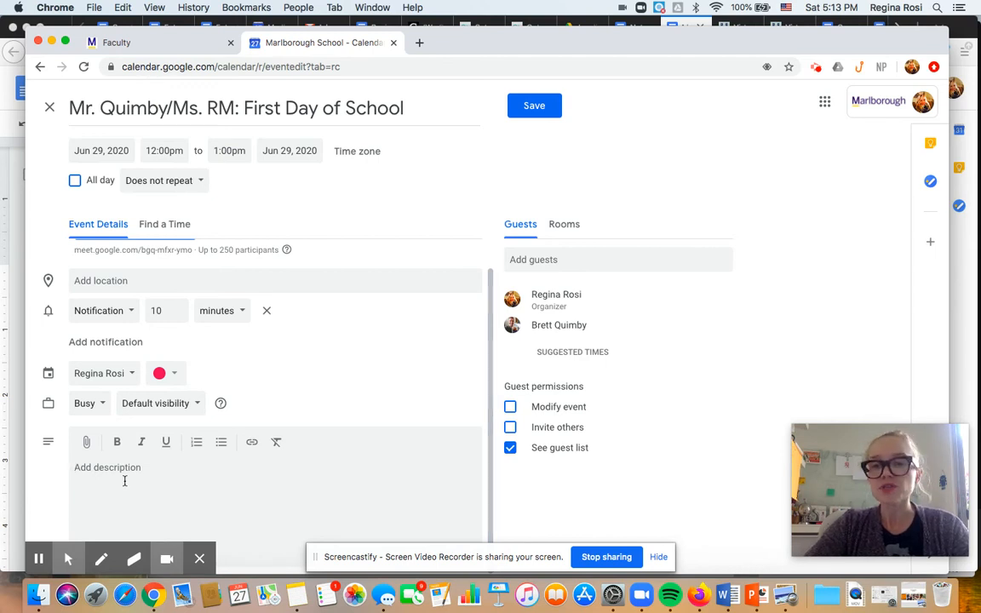
type("Let")
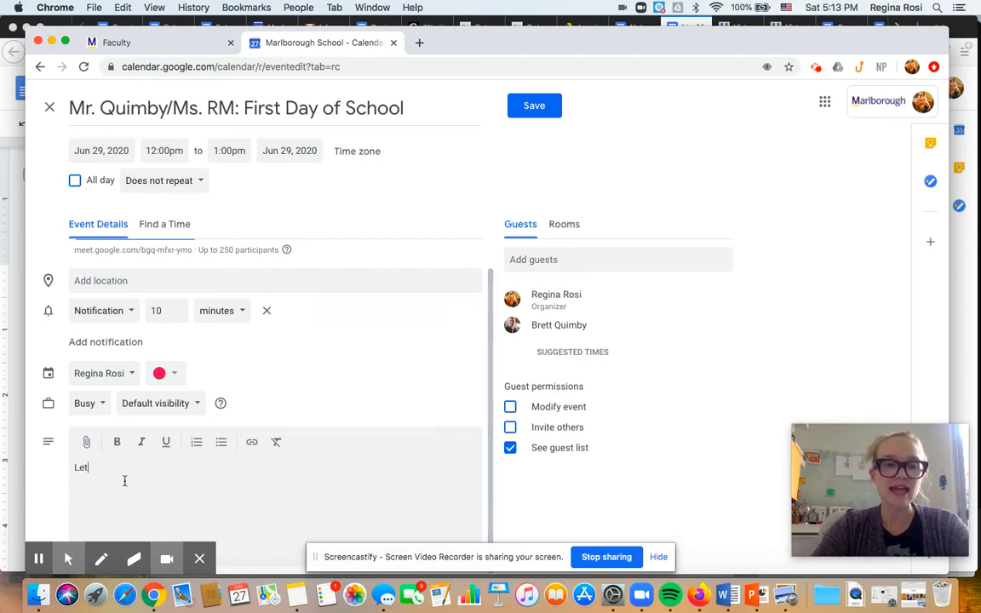
type("'s get together to discuss the plan")
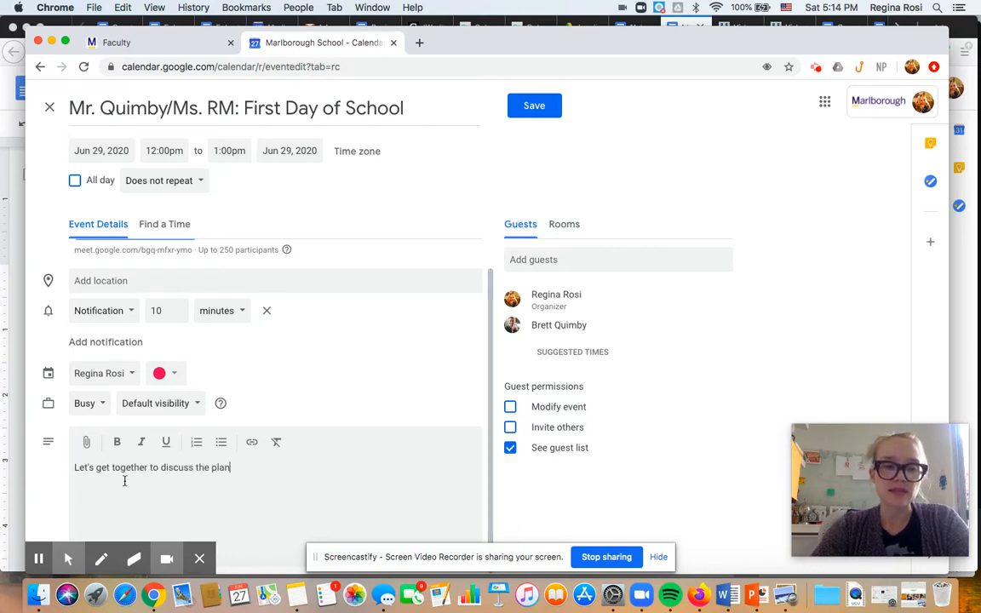
type("s for the first day of sch")
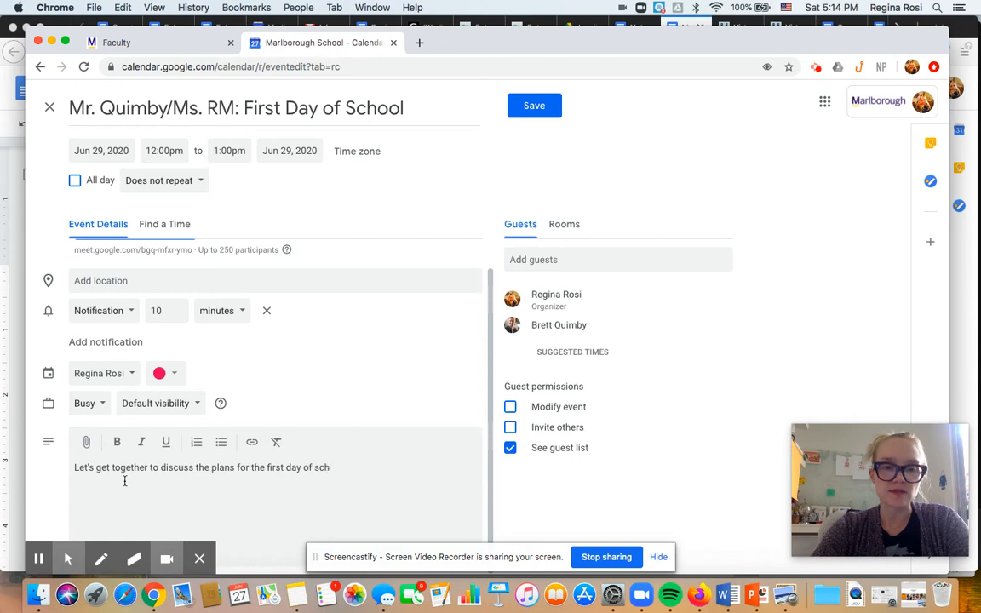
type("ool. Please re")
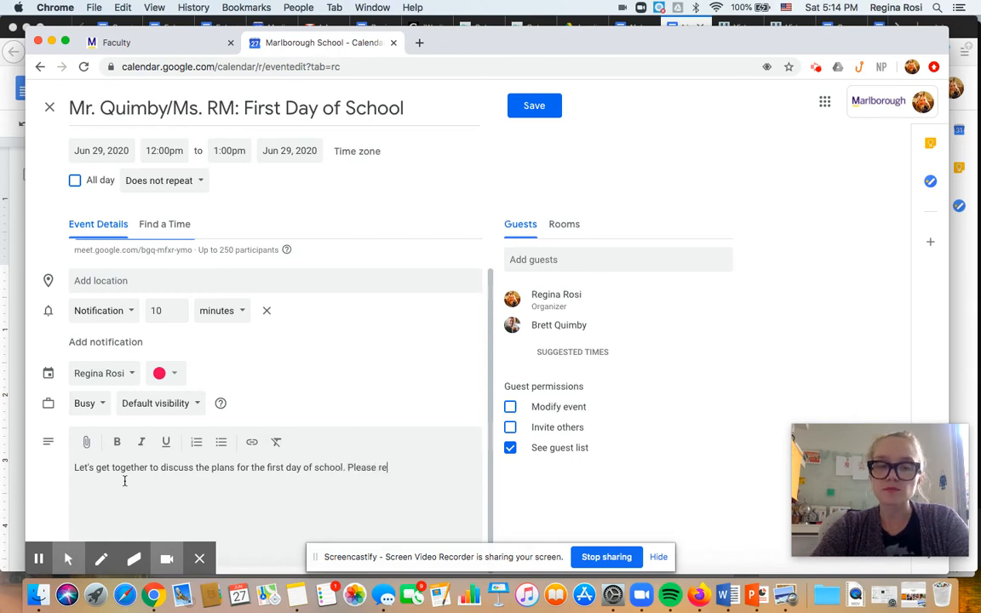
type("view the document I sahred")
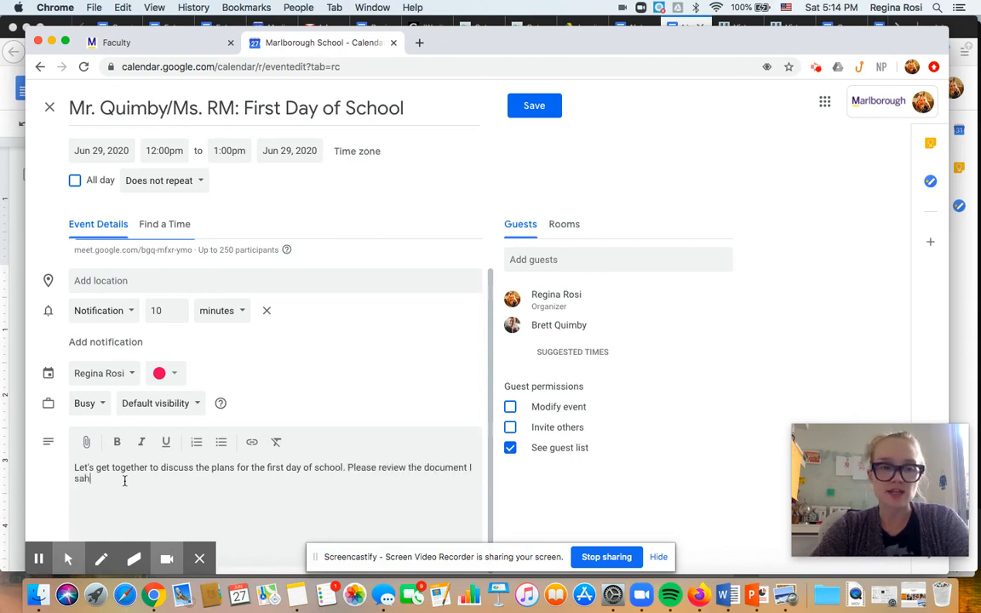
key("BackSpace")
key("BackSpace")
key("BackSpace")
key("BackSpace")
key("BackSpace")
key("BackSpace")
type("hared o")
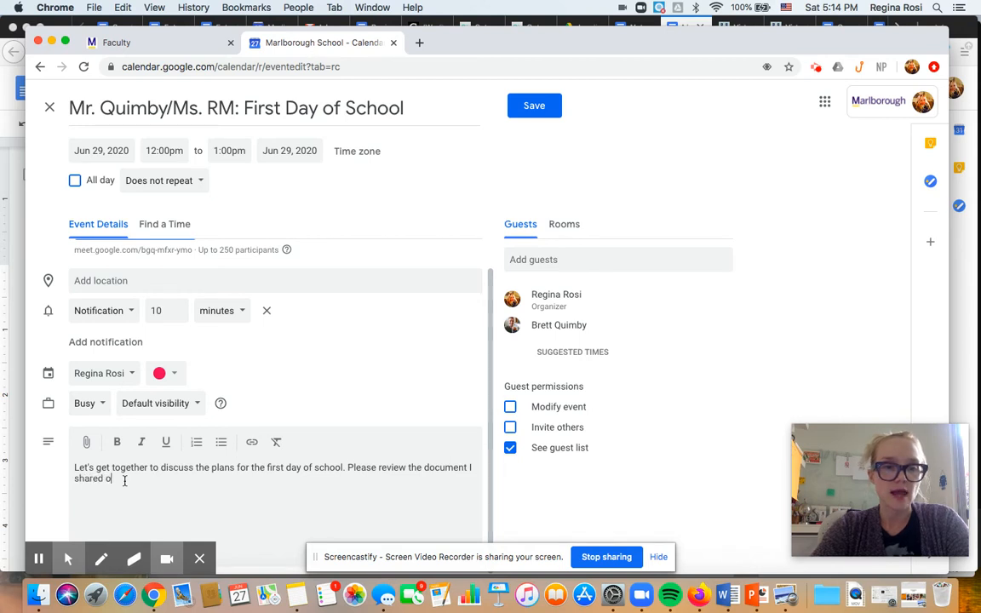
type("n June 27.")
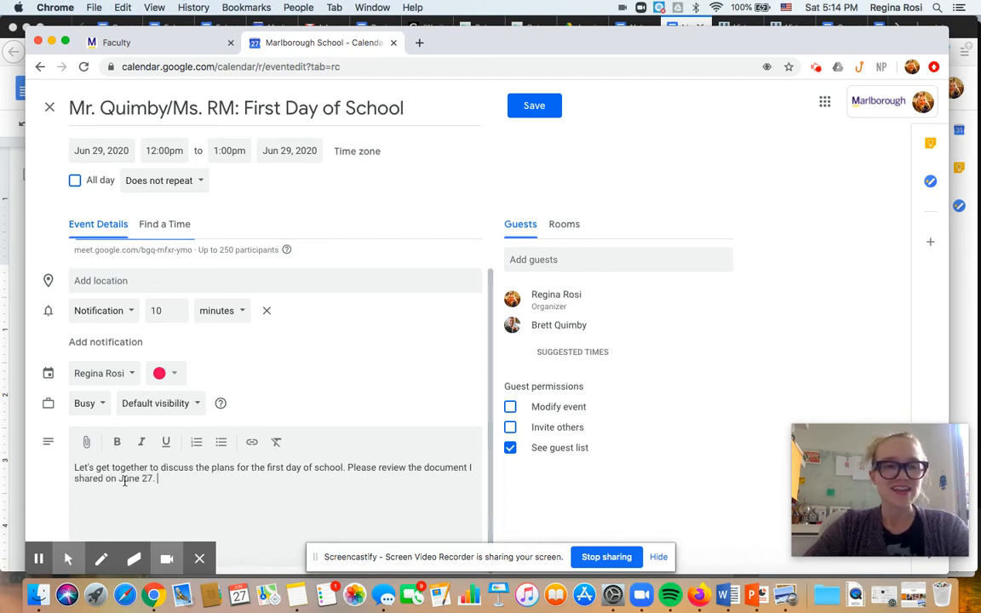
Step: Save the event and send the invitation emails to its Google Calendar guests
scroll(124, 481, "up", 2)
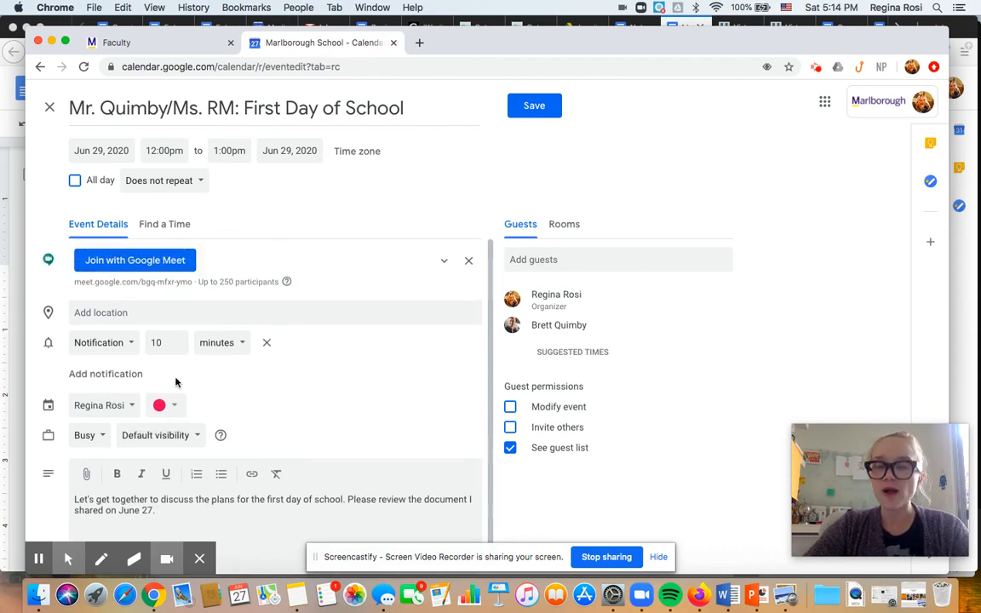
left_click(534, 106)
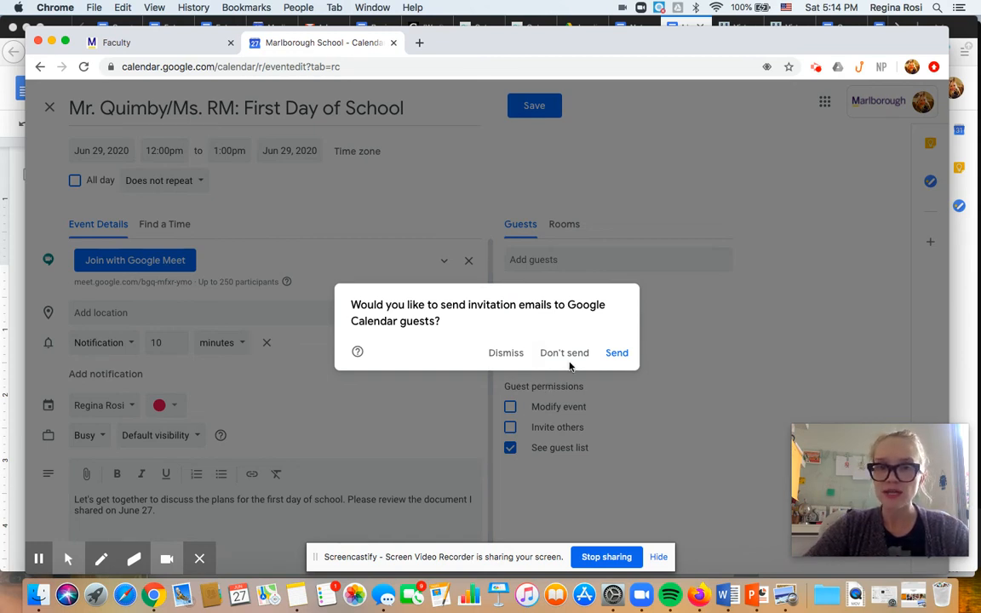
left_click(617, 354)
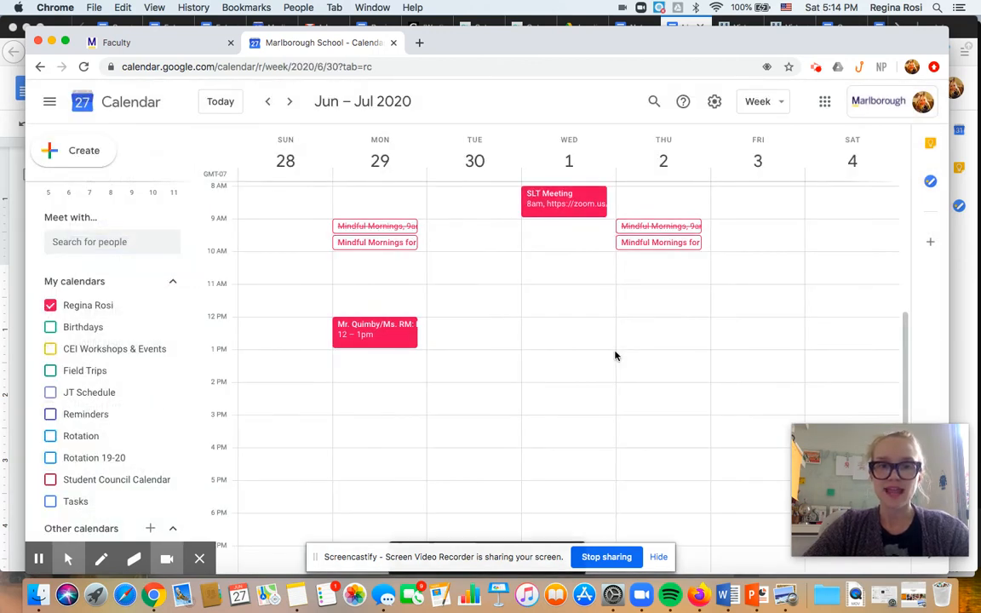
Step: Review the details of the saved First Day of School meeting on Monday, June 29, and close them
left_click(392, 344)
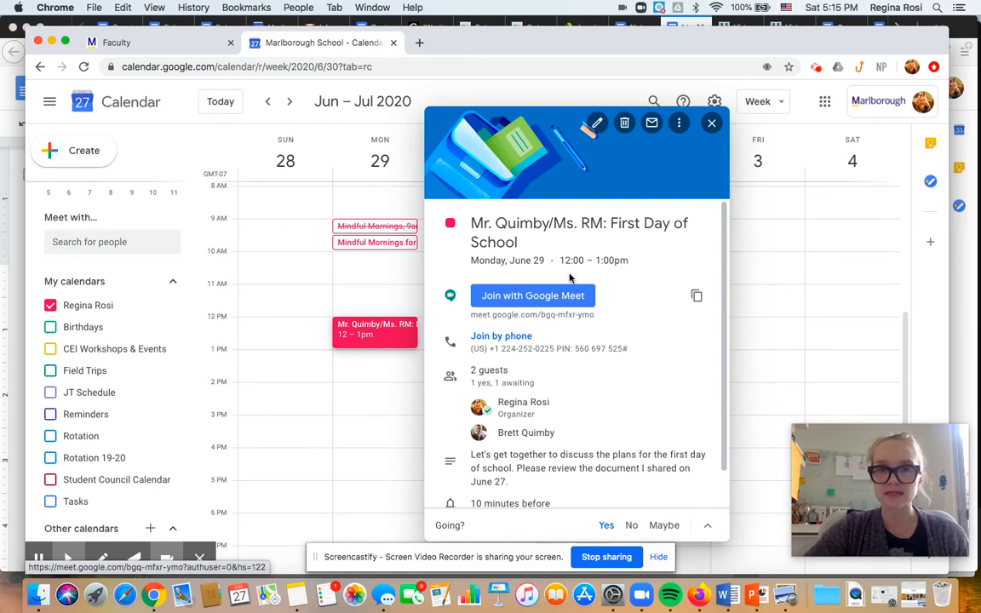
left_click(712, 125)
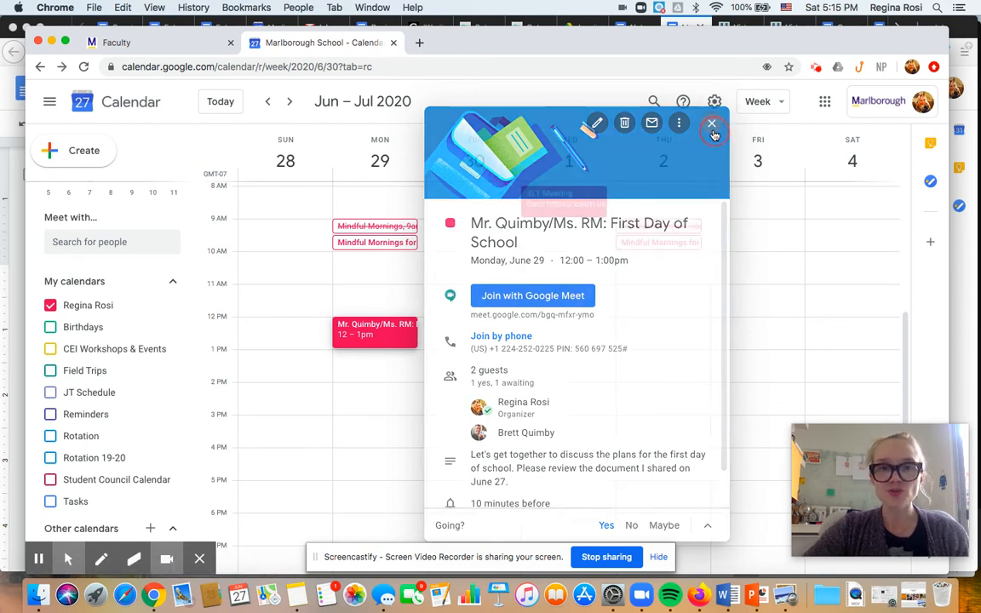